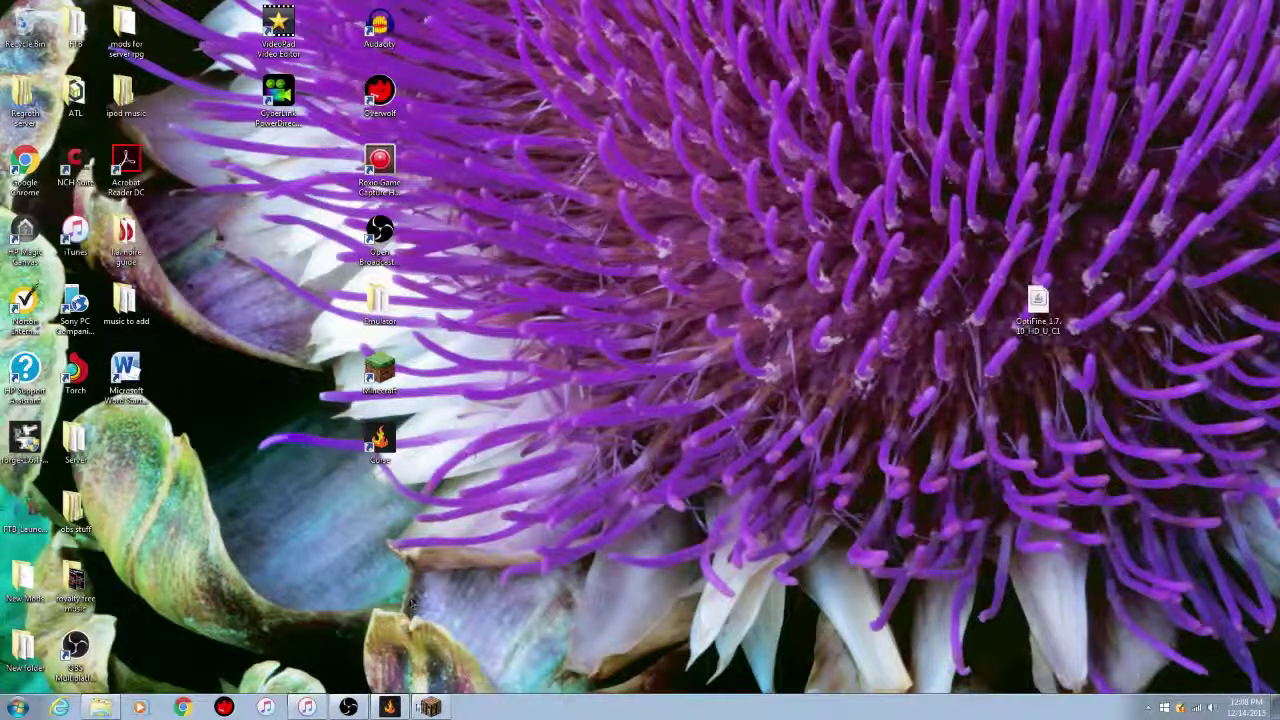
Step: Launch Google Chrome from the taskbar to a new tab showing Google search
{"action": "left_click", "coordinate": [185, 707]}
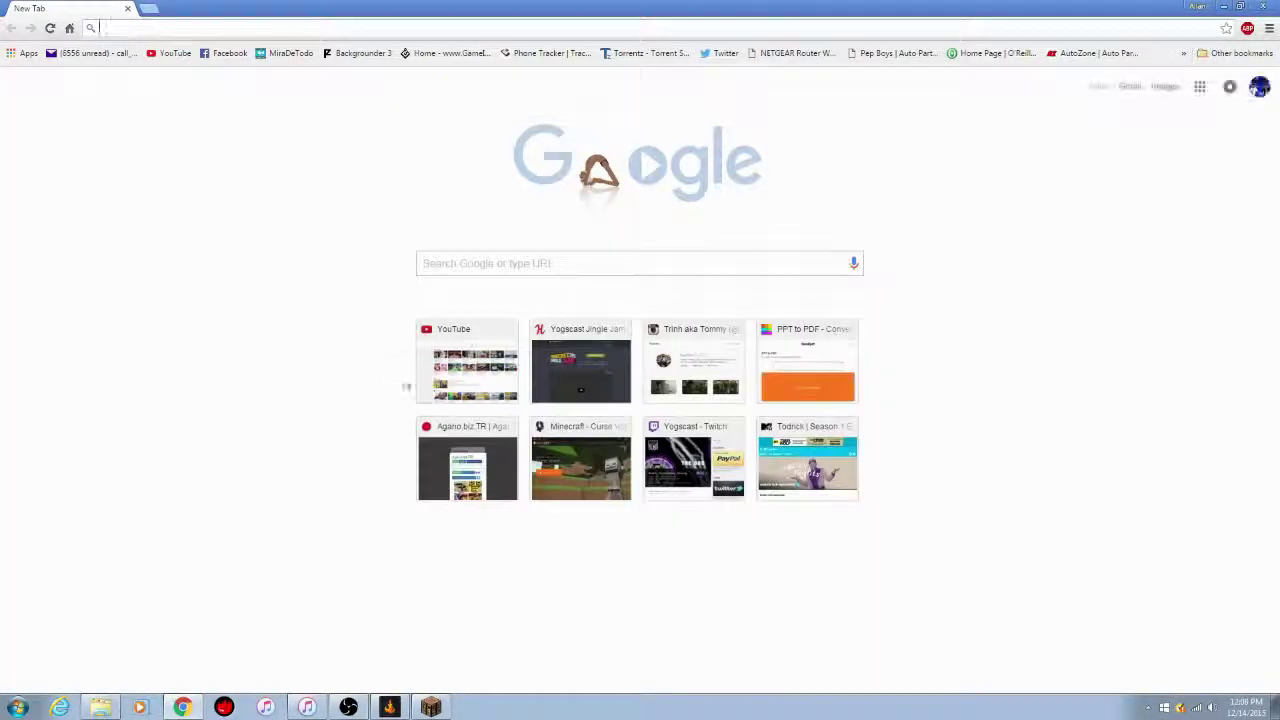
Step: Search Google for 'optifine download', removing the suggested '1.8.7' from the query
{"action": "left_click", "coordinate": [484, 270]}
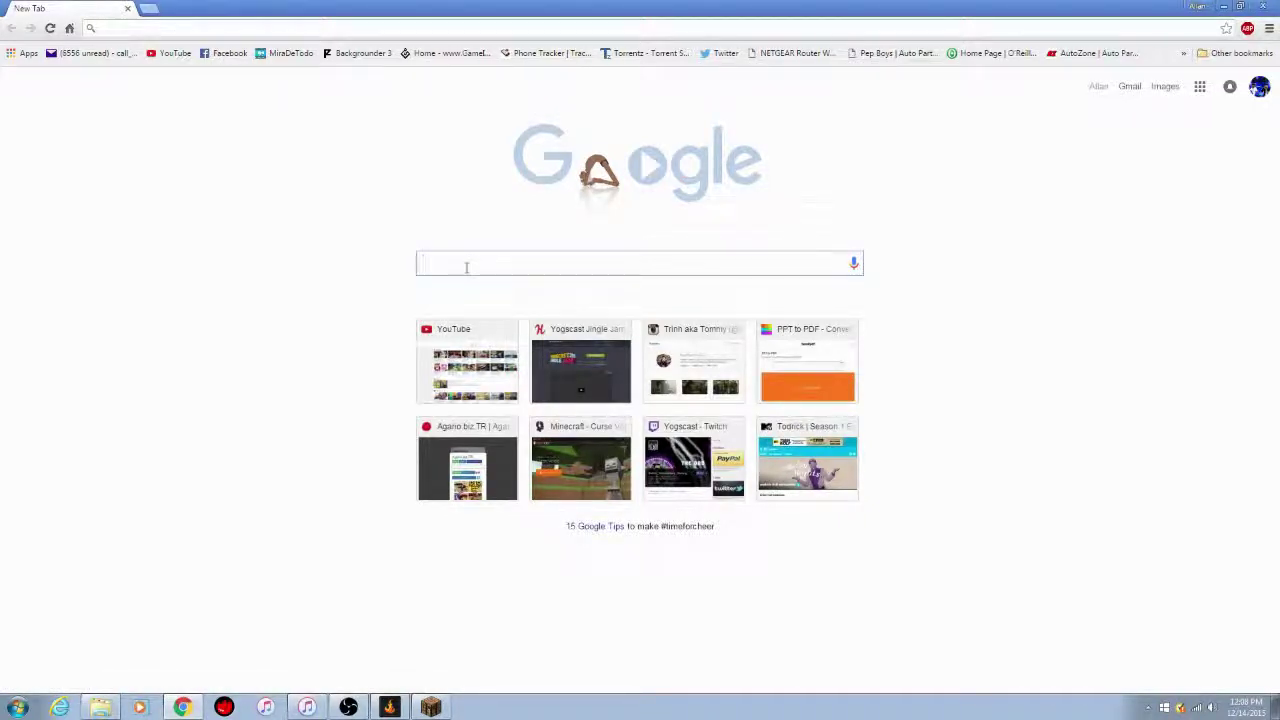
{"action": "type", "text": "optine"}
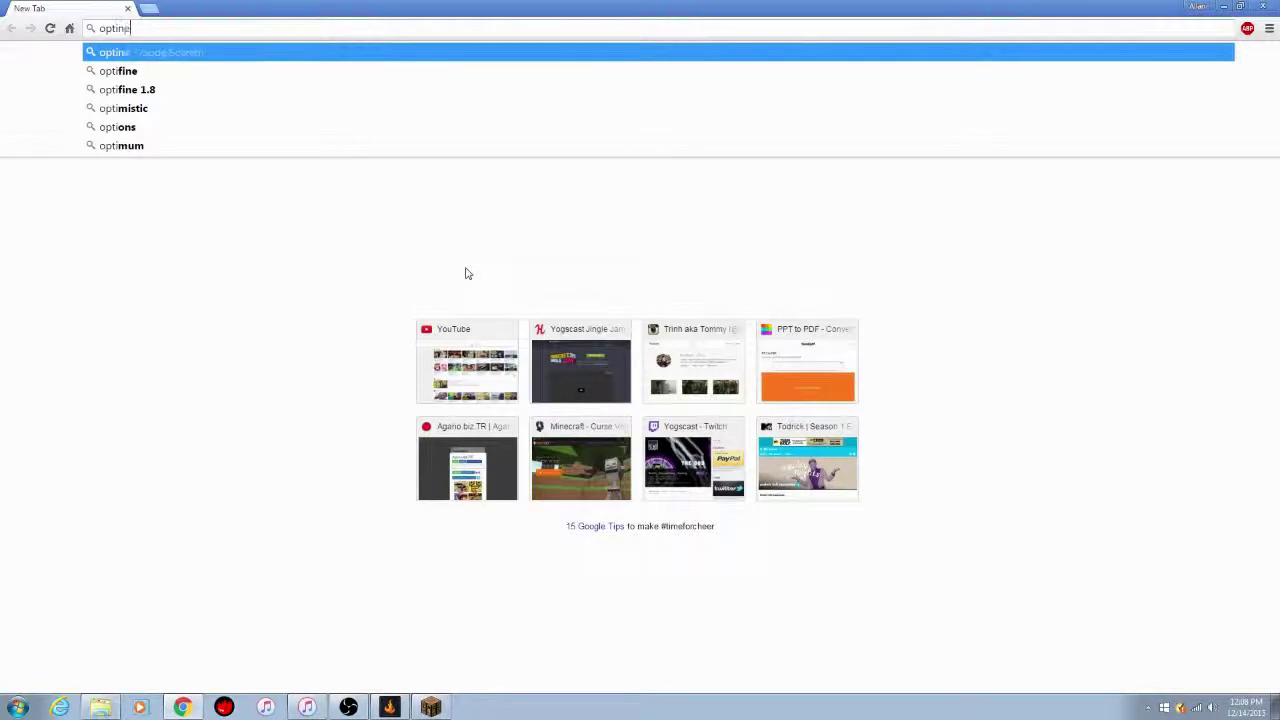
{"action": "key", "text": "BackSpace"}
{"action": "key", "text": "BackSpace"}
{"action": "key", "text": "BackSpace"}
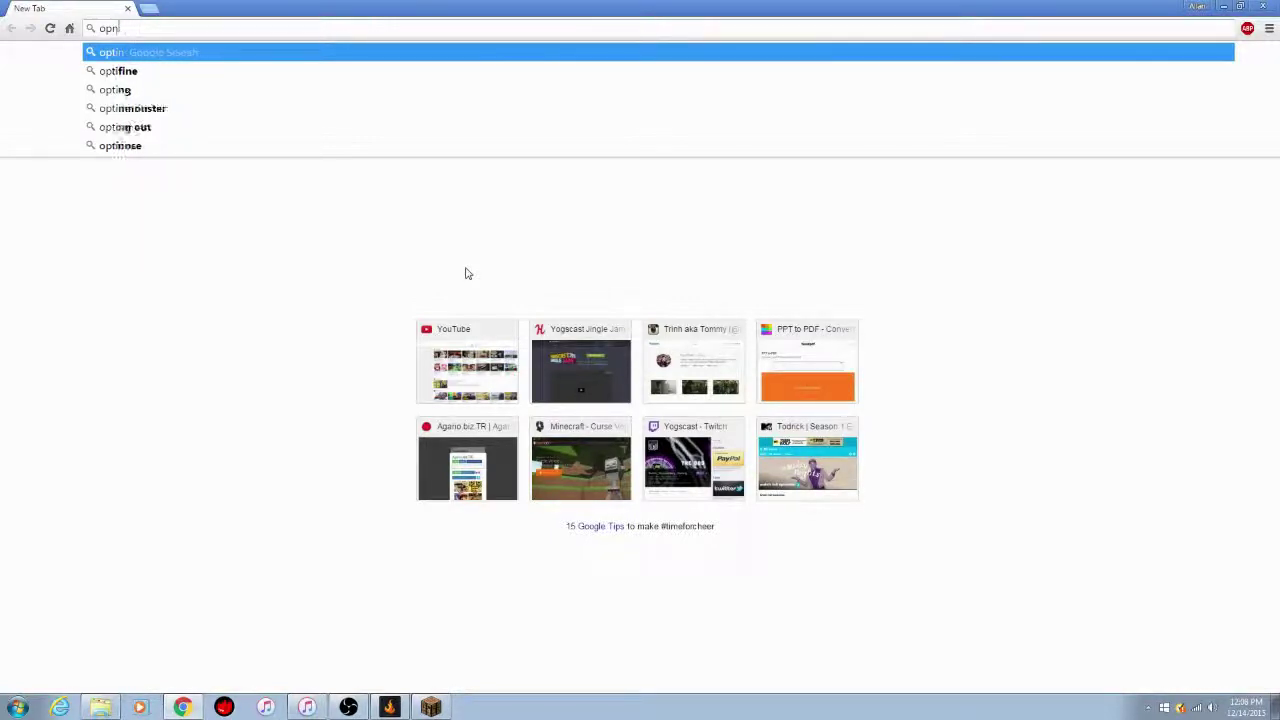
{"action": "type", "text": "ifine"}
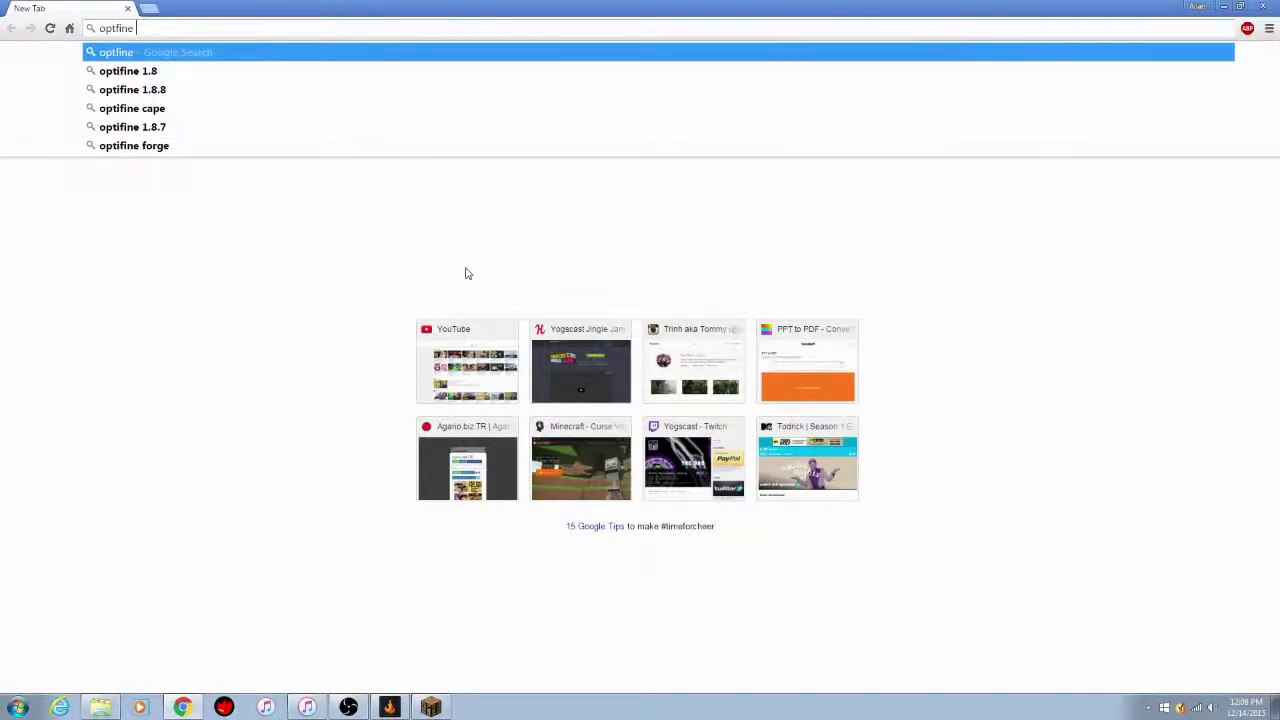
{"action": "type", "text": " do"}
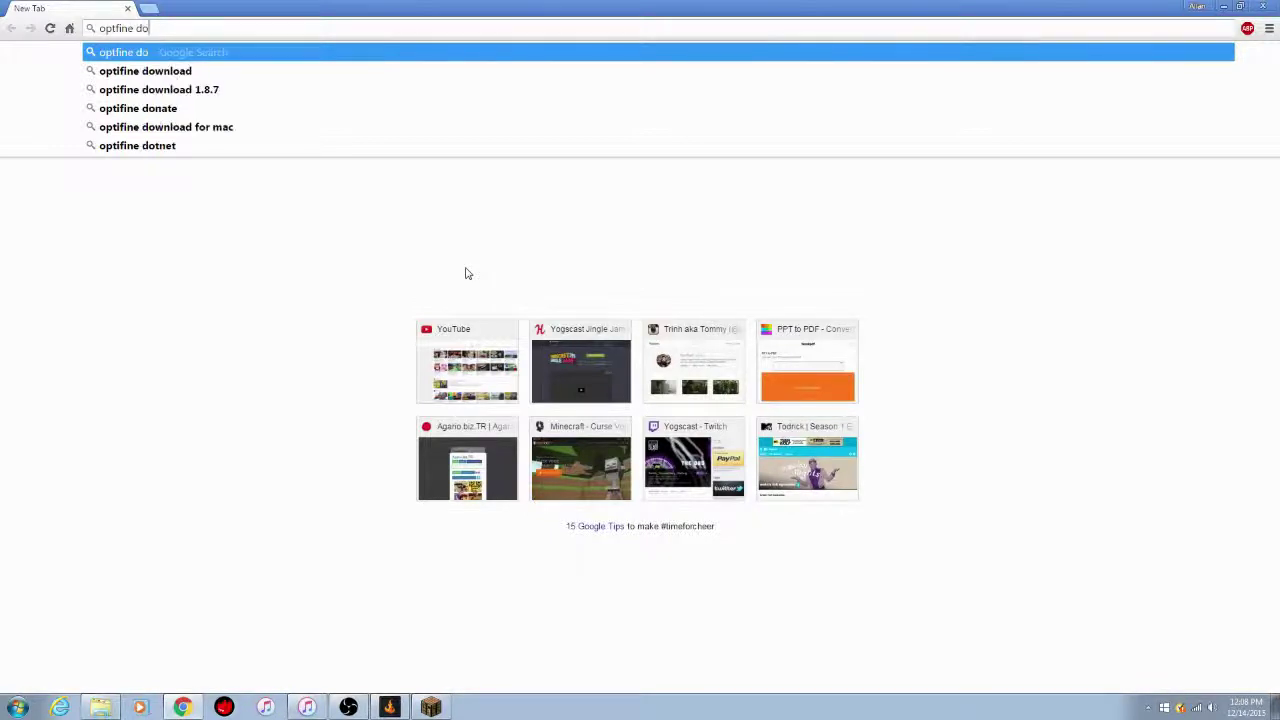
{"action": "left_click", "coordinate": [143, 89]}
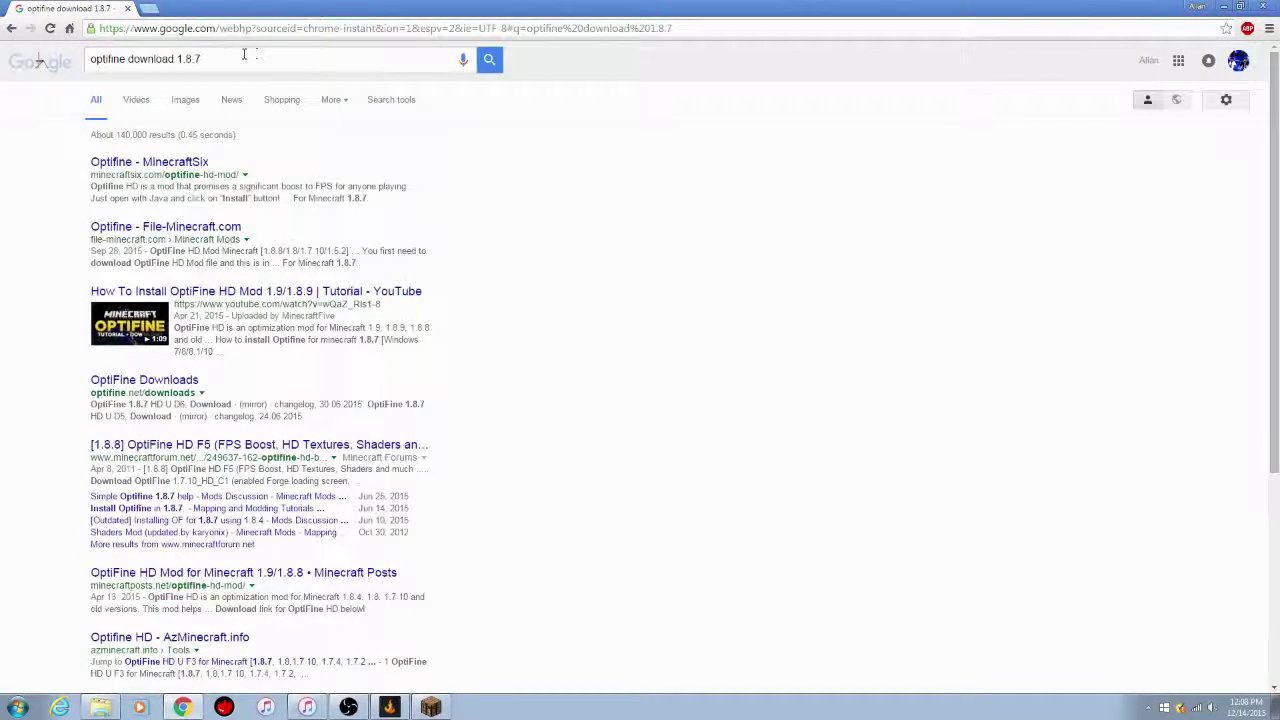
{"action": "left_click_drag", "start_coordinate": [243, 58], "coordinate": [196, 60]}
{"action": "key", "text": "BackSpace"}
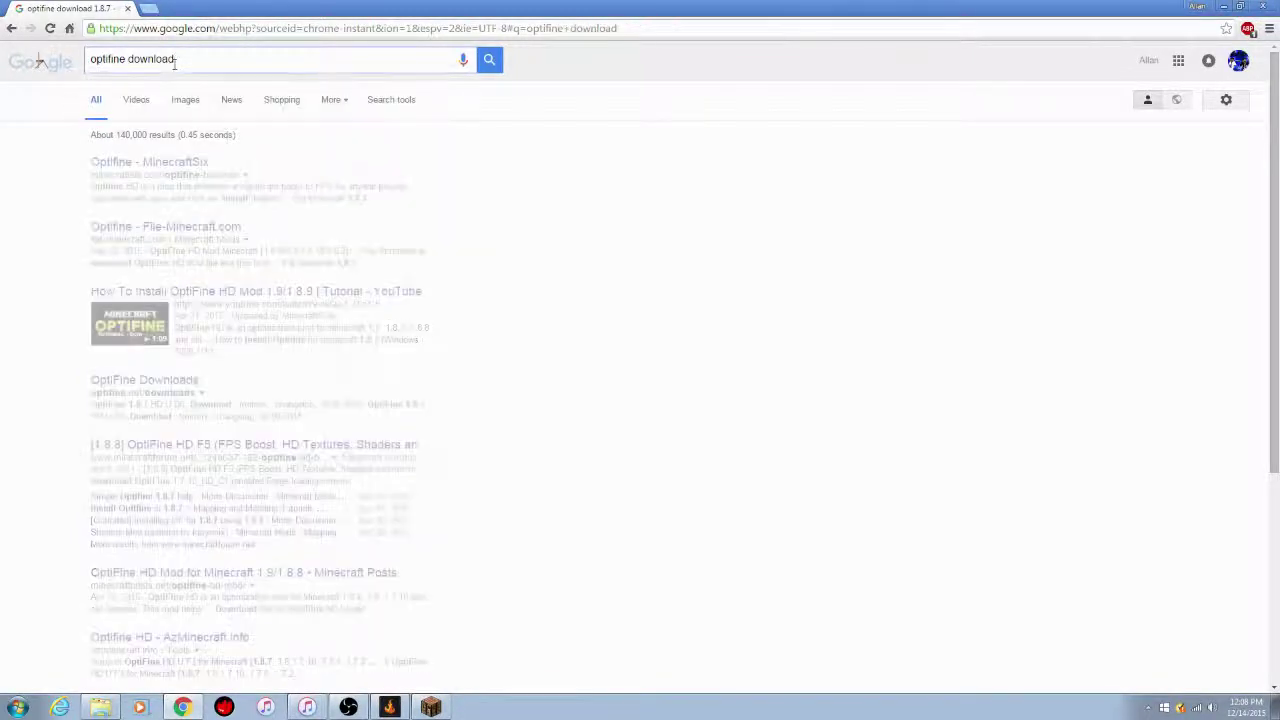
Step: Open the OptiFine Downloads result and start downloading OptiFine 1.7.10 HD U C1
{"action": "left_click", "coordinate": [158, 165]}
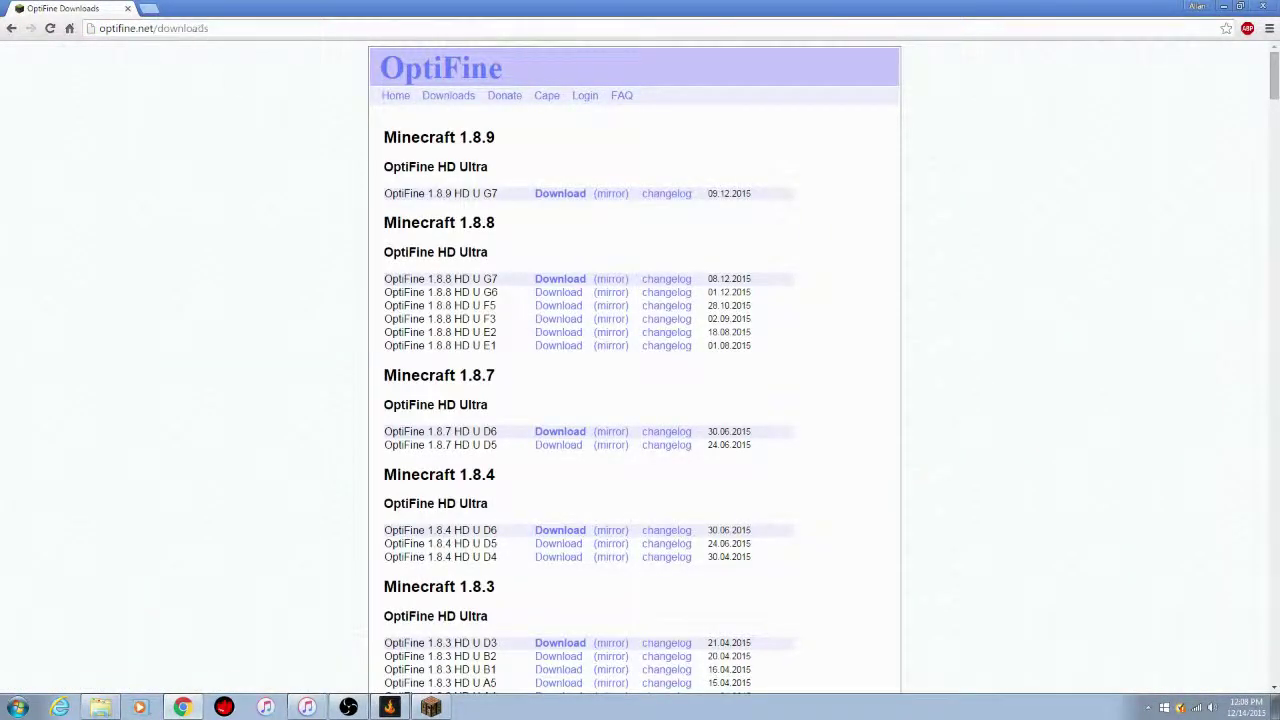
{"action": "left_click", "coordinate": [101, 28]}
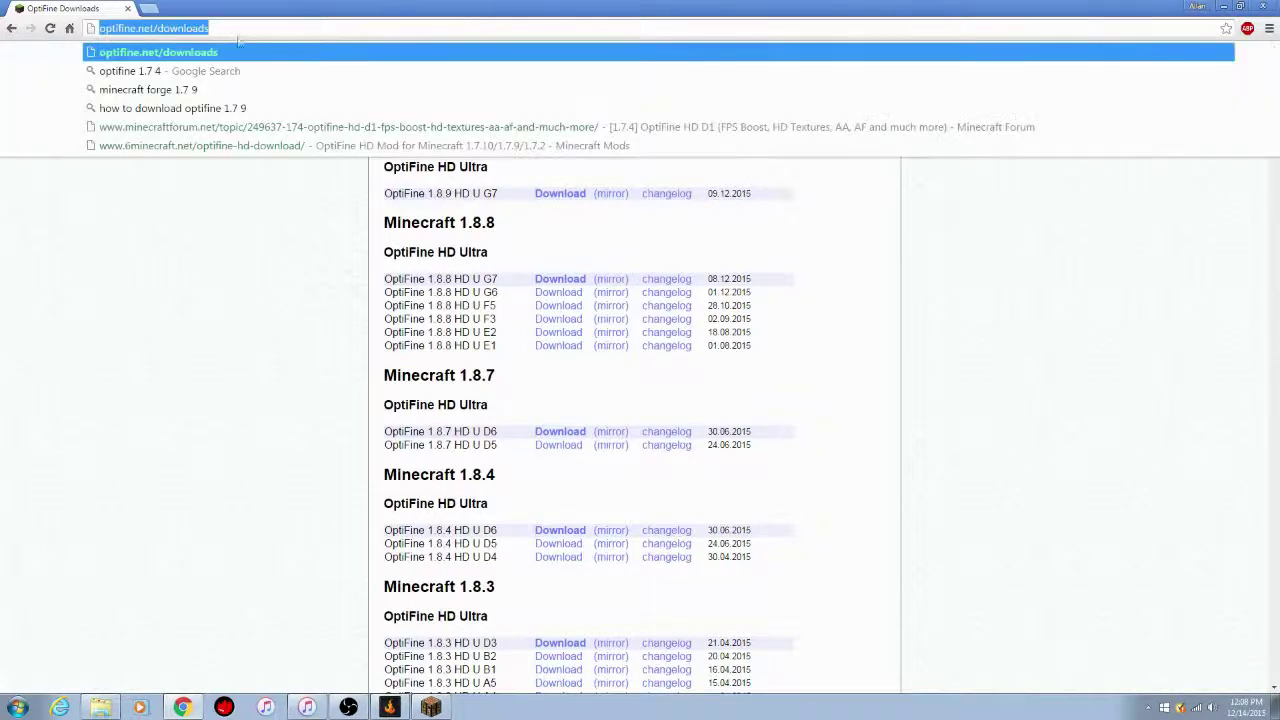
{"action": "left_click", "coordinate": [171, 305]}
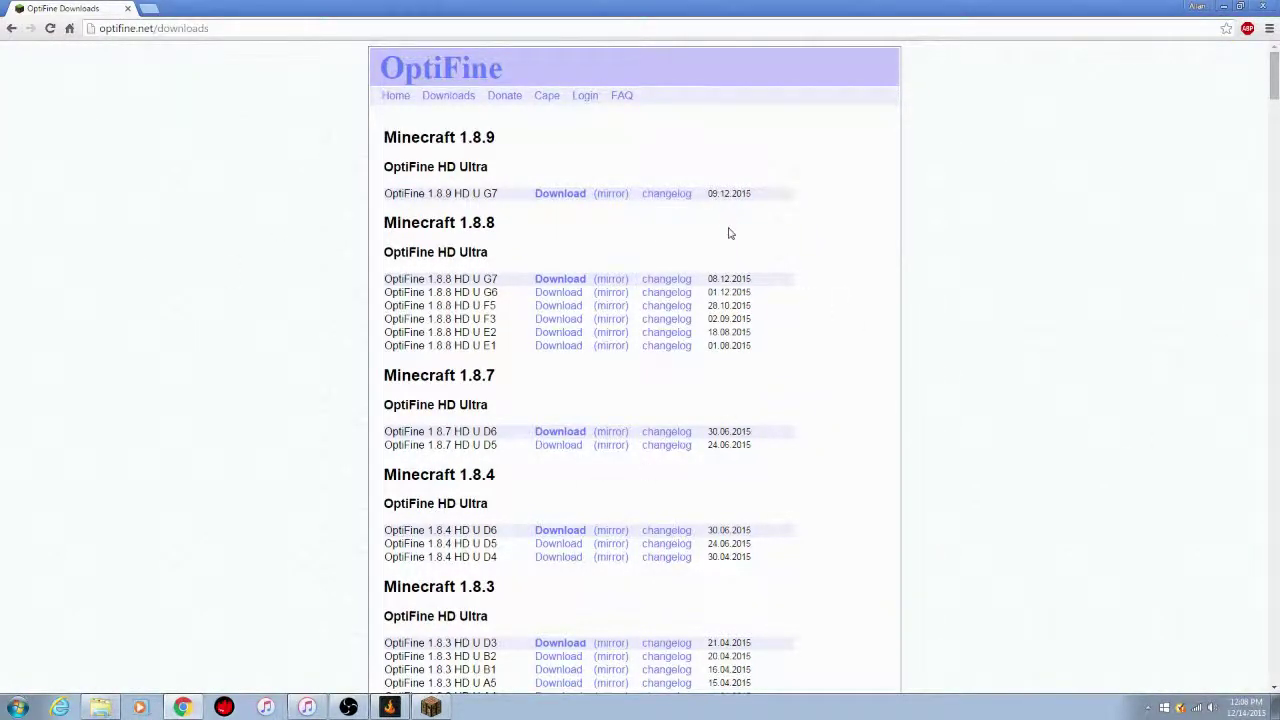
{"action": "scroll", "coordinate": [735, 237], "scroll_direction": "down", "scroll_amount": 12}
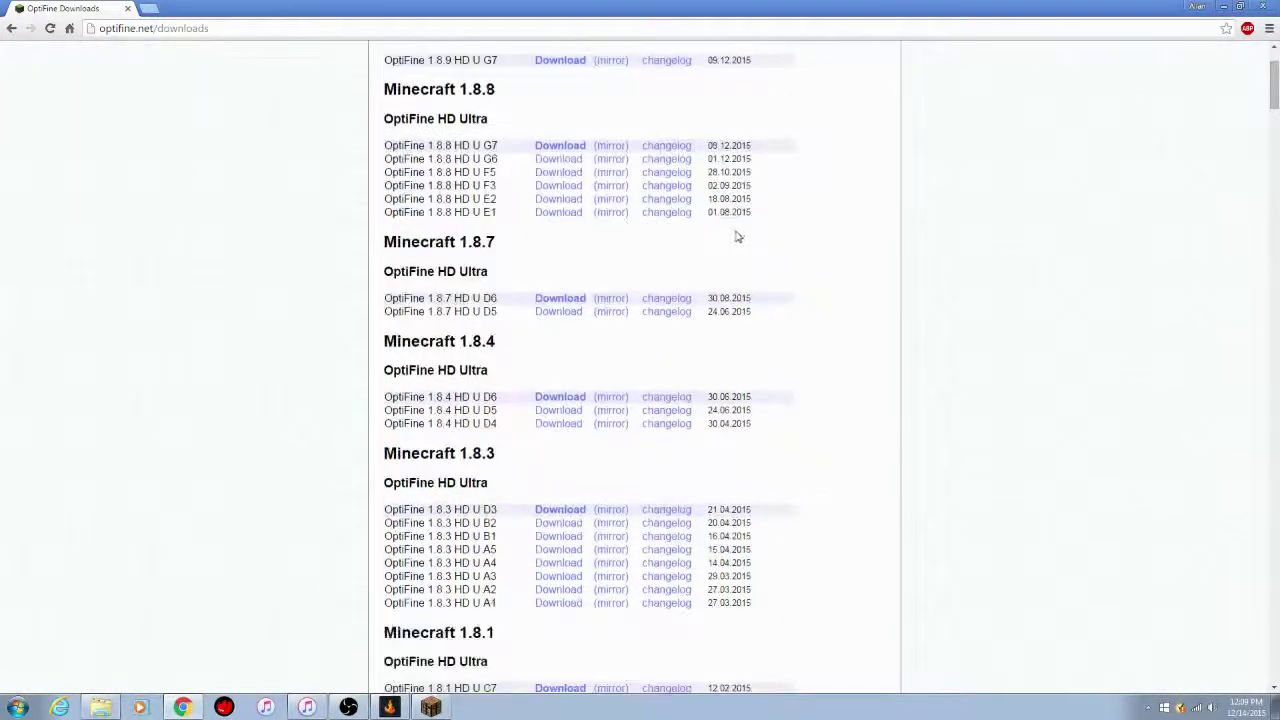
{"action": "scroll", "coordinate": [736, 220], "scroll_direction": "down", "scroll_amount": 2}
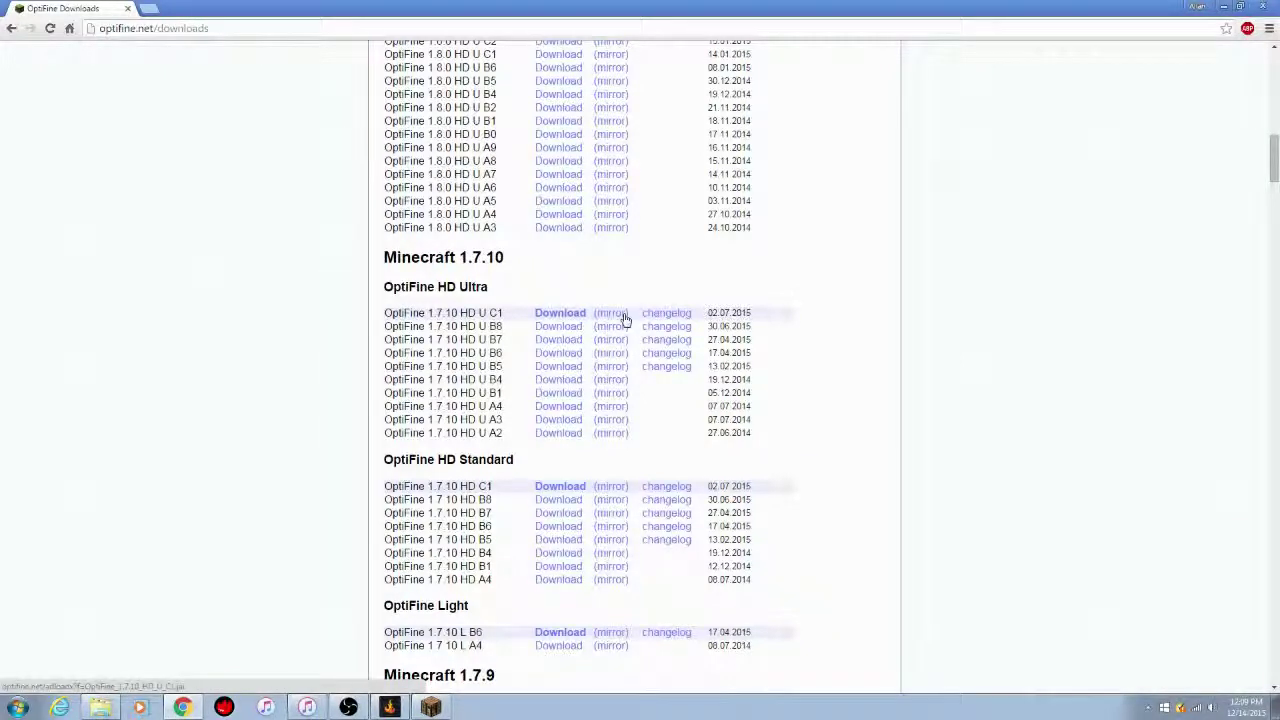
{"action": "left_click", "coordinate": [555, 318]}
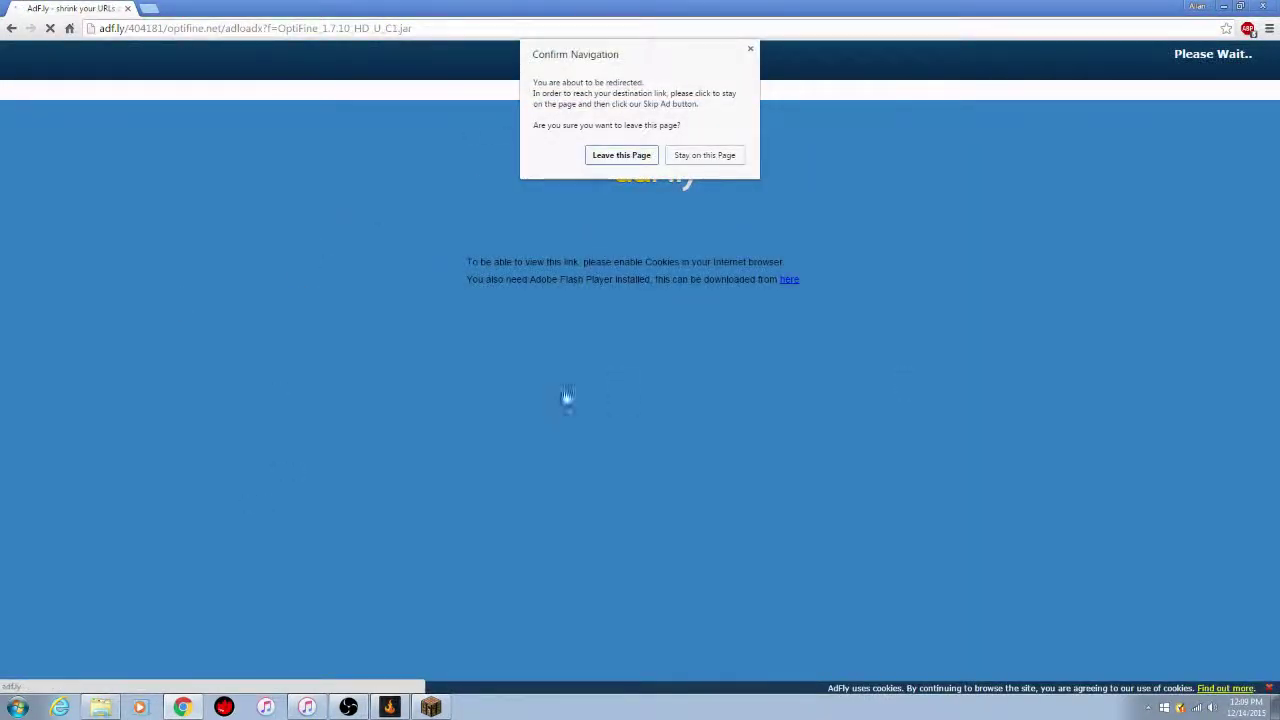
Step: Stay on the adf.ly page, then skip the ad to reach OptiFine_1.7.10_HD_U_C1.jar
{"action": "left_click", "coordinate": [712, 157]}
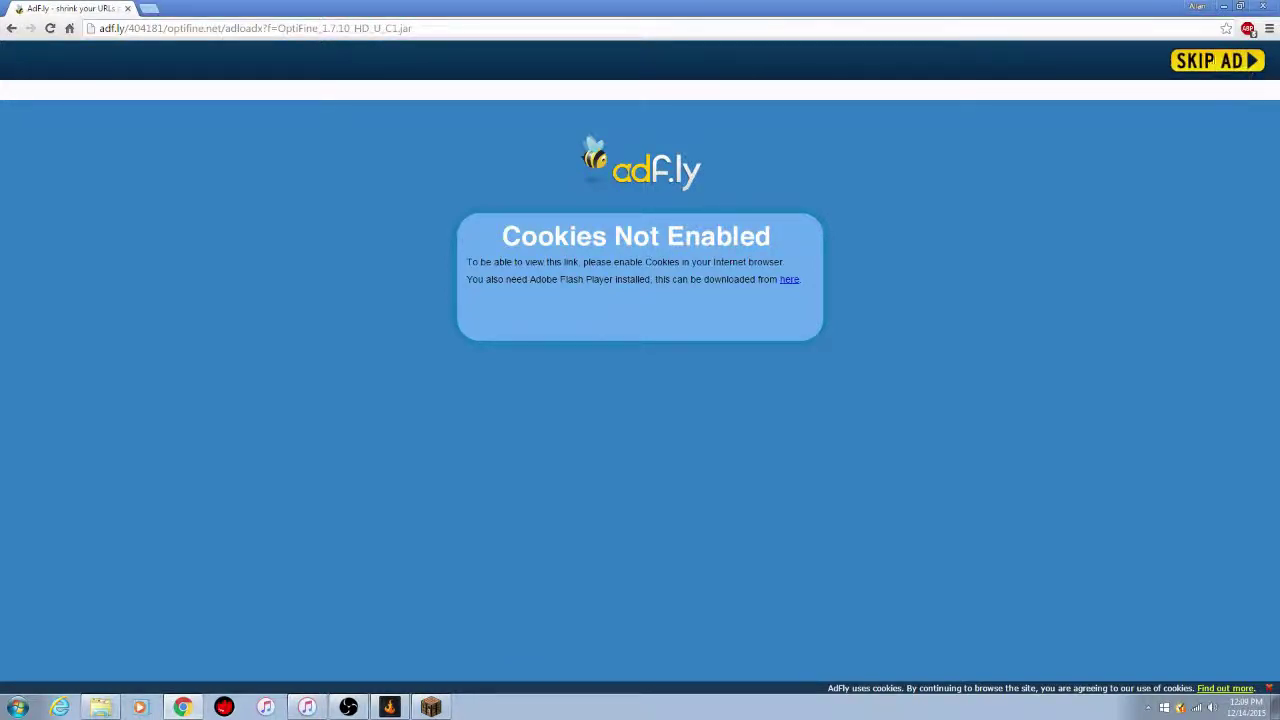
{"action": "left_click", "coordinate": [1205, 60]}
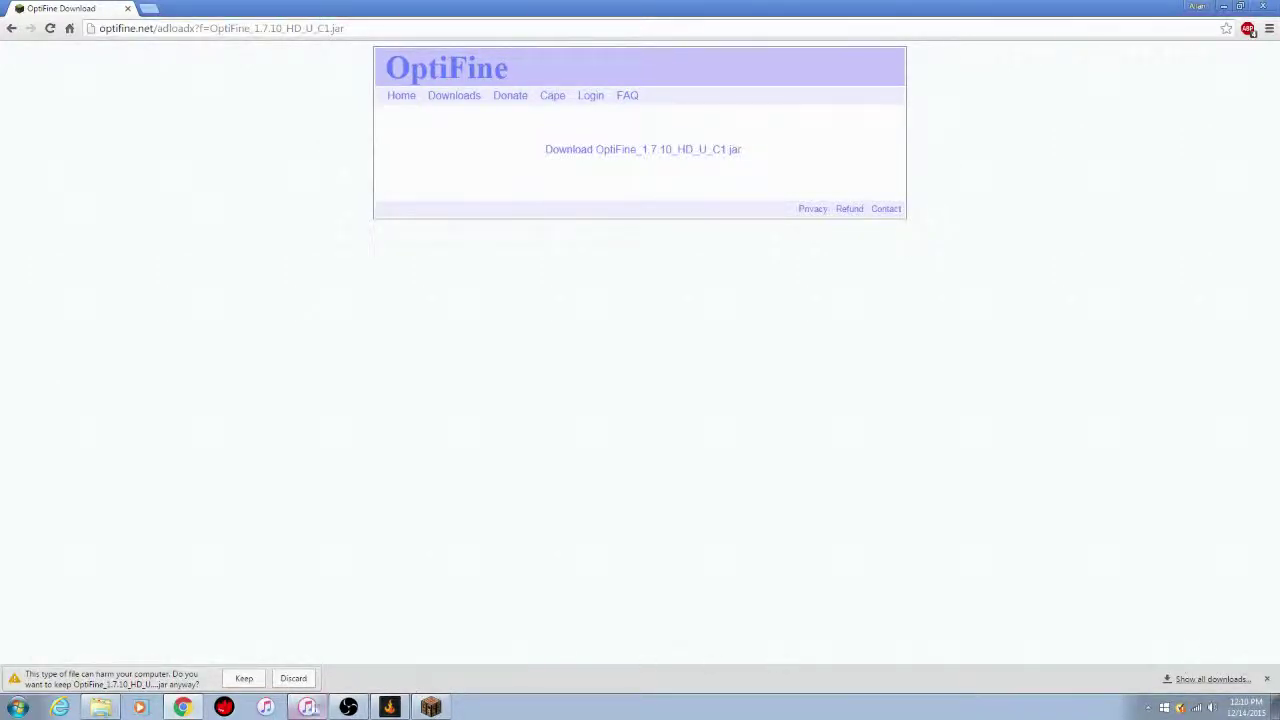
Step: Keep the flagged OptiFine 1.7.10 jar download and clear the browser from view
{"action": "left_click", "coordinate": [244, 678]}
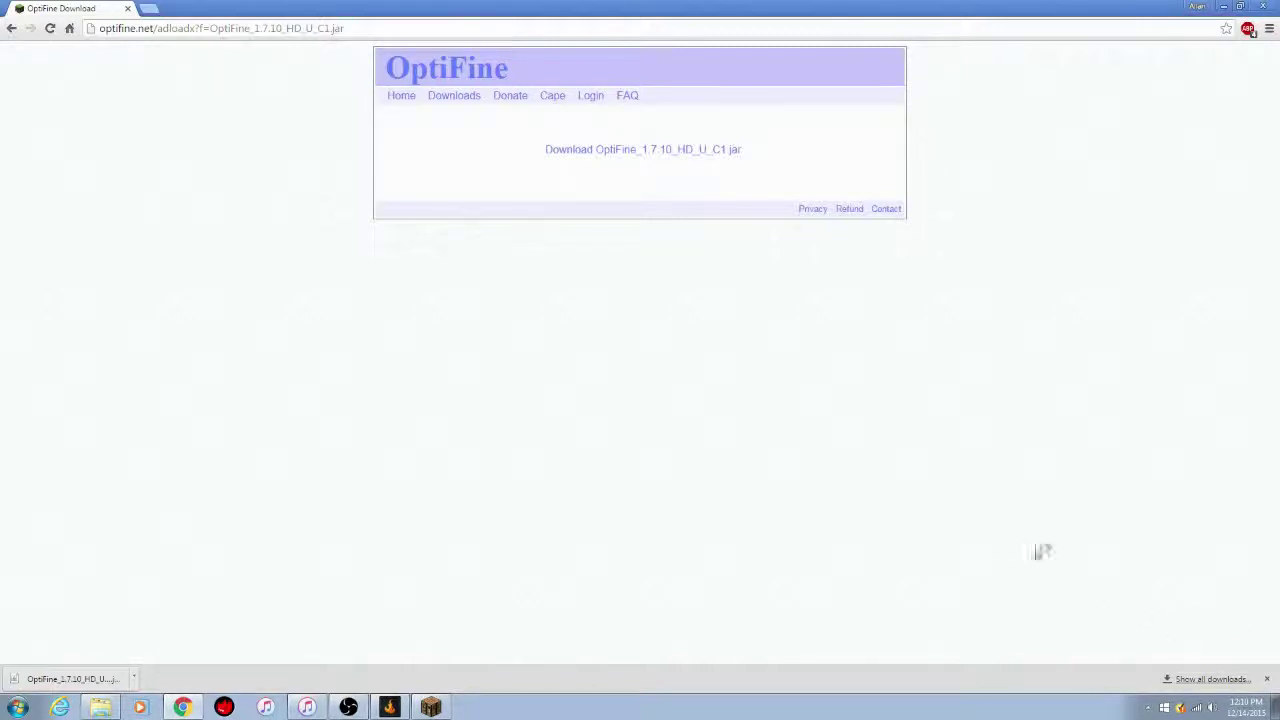
{"action": "left_click", "coordinate": [1275, 633]}
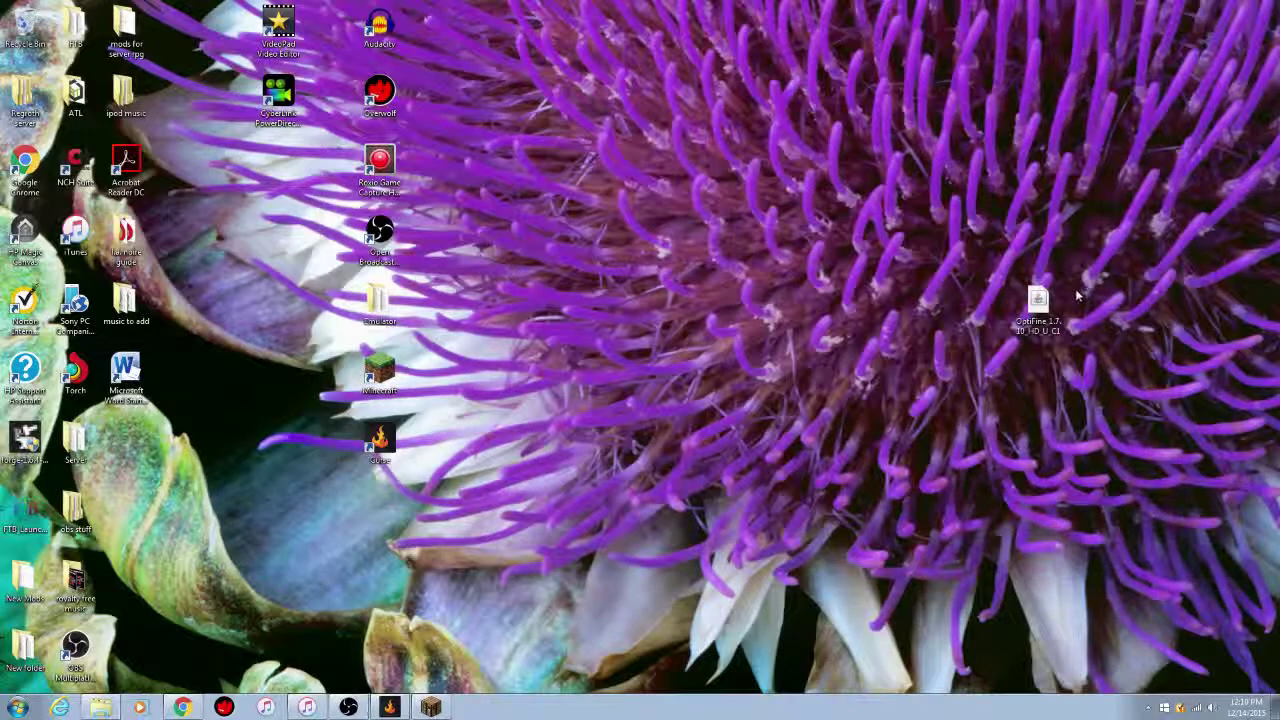
{"action": "left_click", "coordinate": [1038, 302]}
{"action": "left_click", "coordinate": [1052, 352]}
{"action": "left_click", "coordinate": [438, 706]}
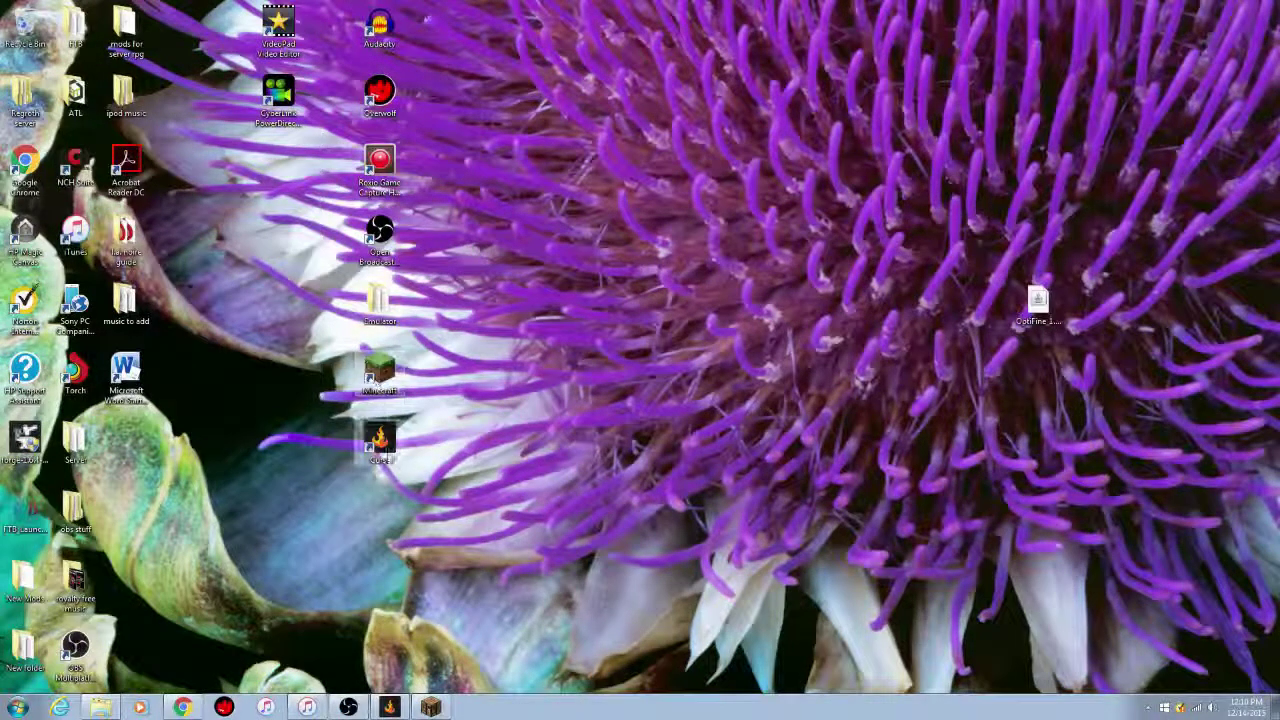
{"action": "left_click", "coordinate": [392, 706]}
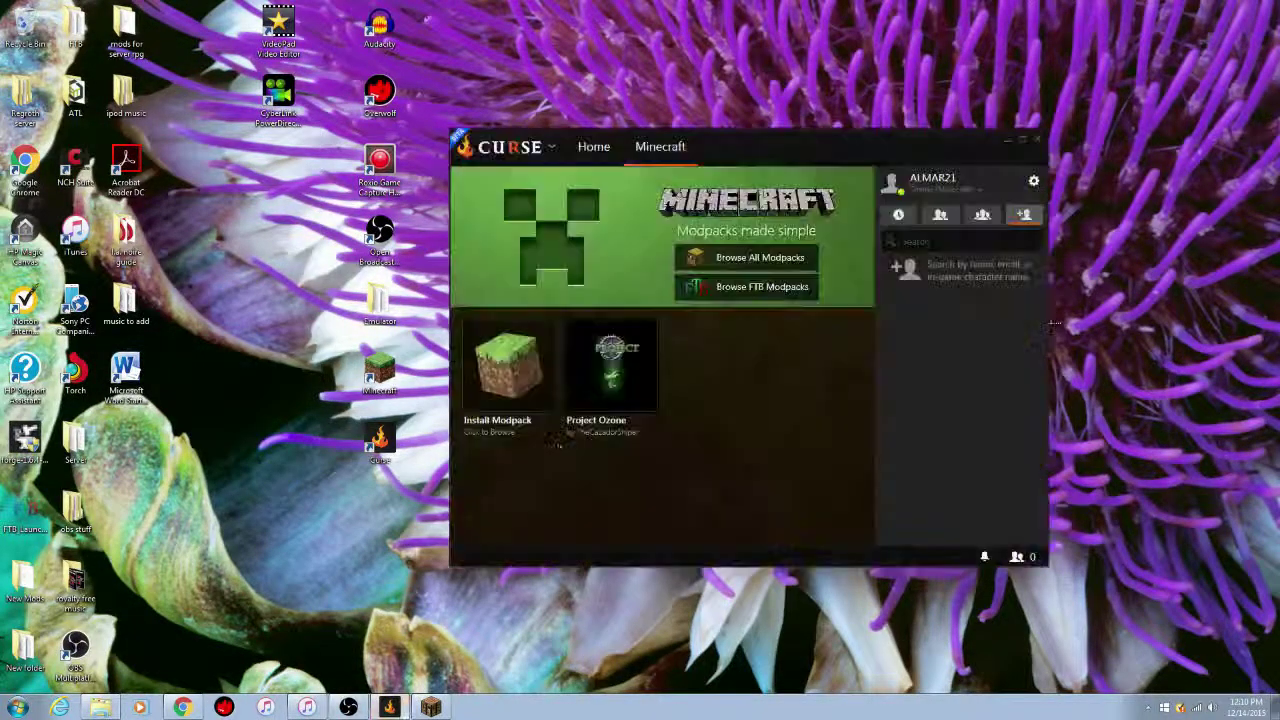
{"action": "left_click", "coordinate": [1006, 143]}
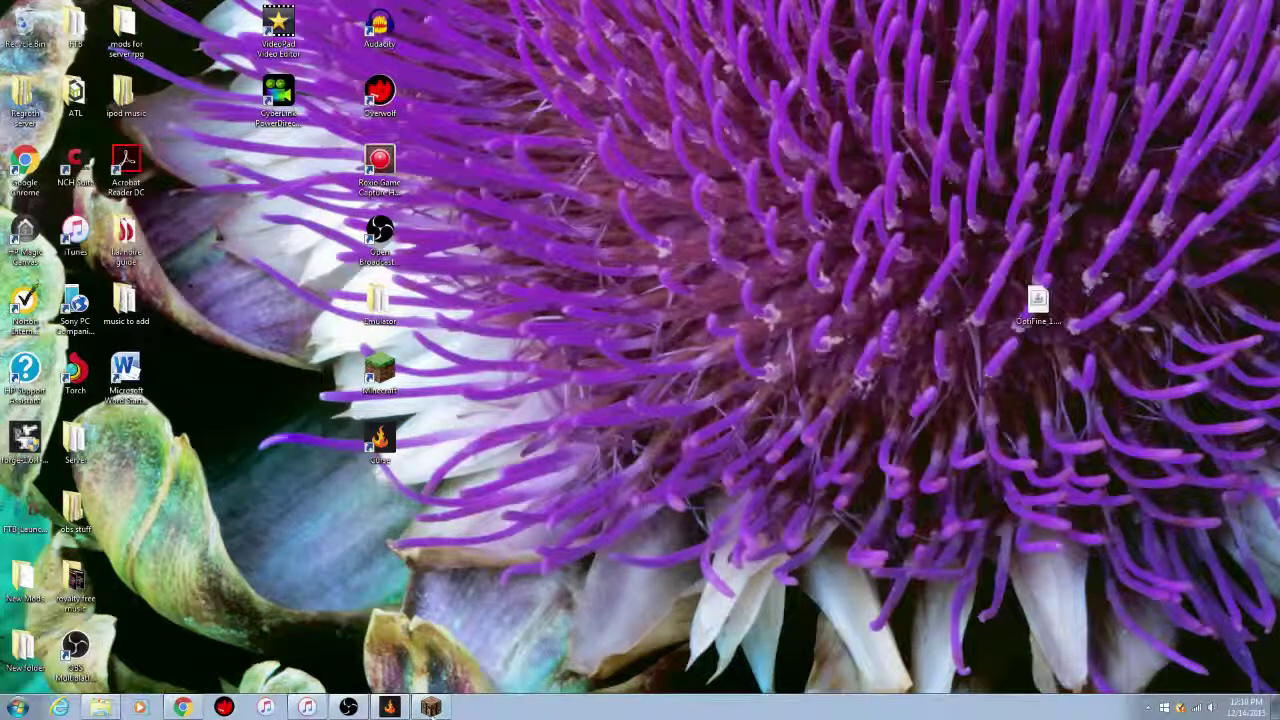
Step: In Minecraft, go to Options > Resource Packs and open the resource pack folder
{"action": "left_click", "coordinate": [432, 707]}
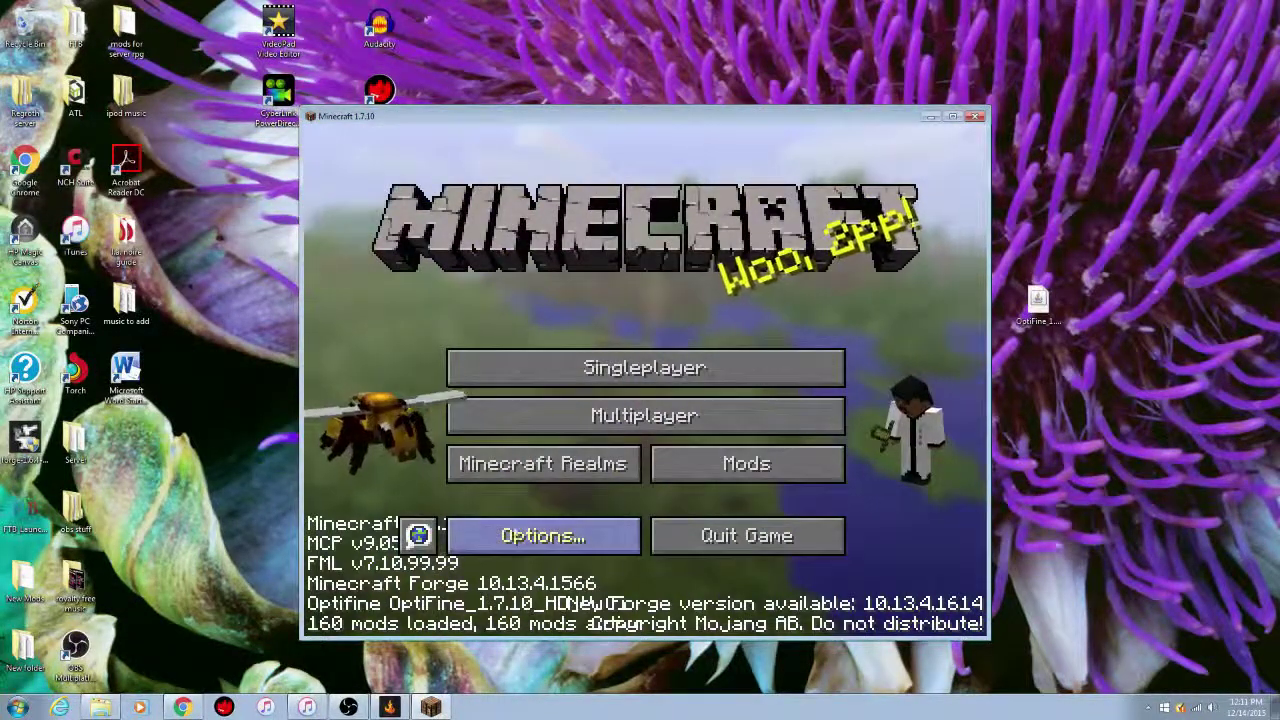
{"action": "left_click", "coordinate": [540, 536]}
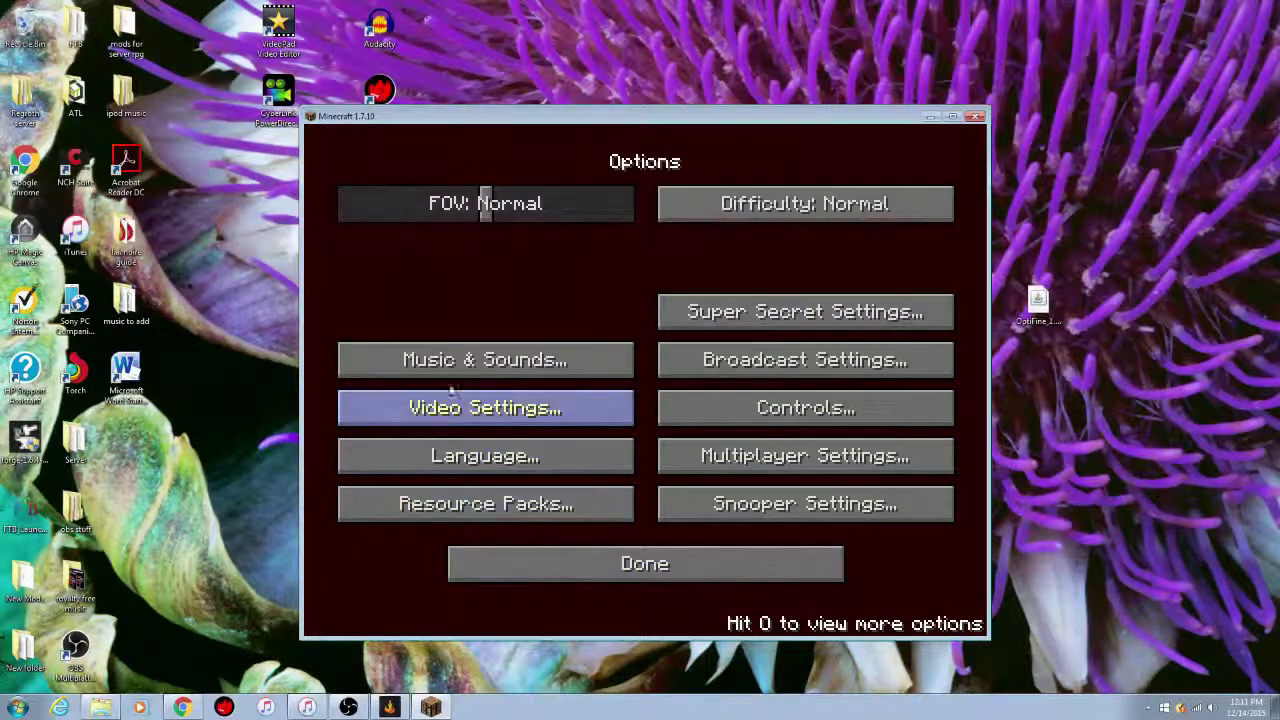
{"action": "left_click", "coordinate": [548, 508]}
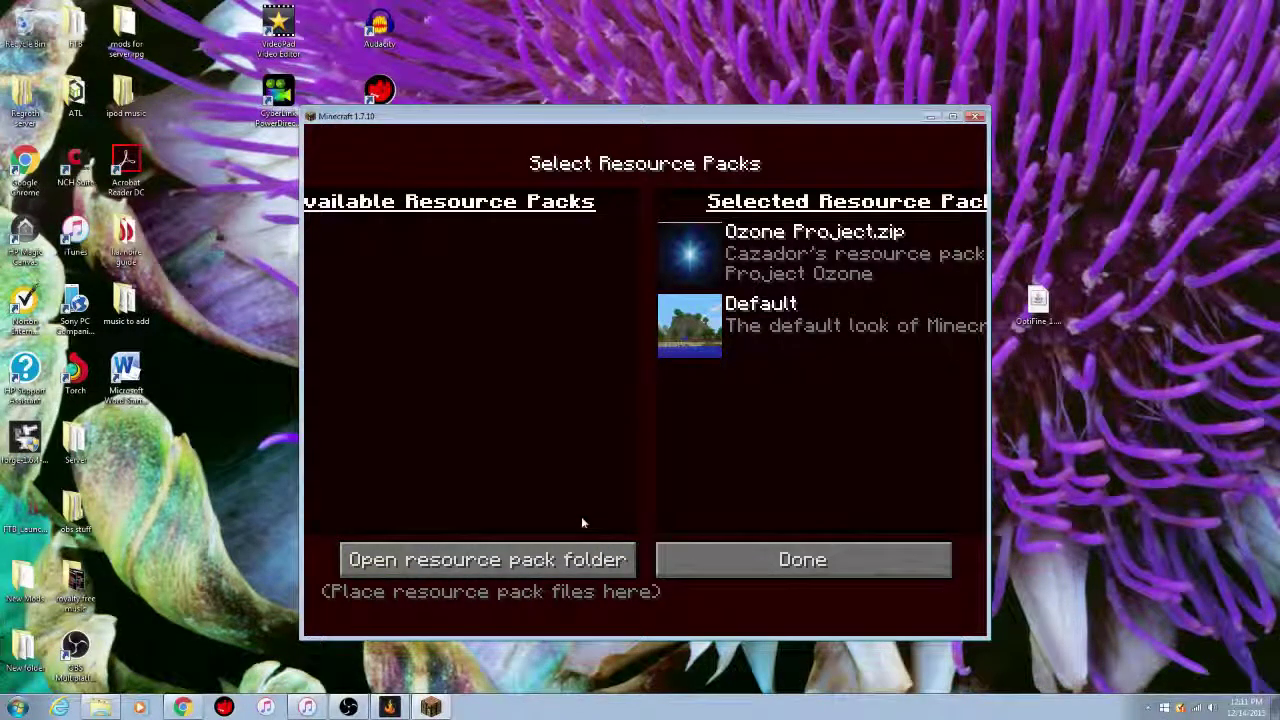
{"action": "left_click", "coordinate": [536, 556]}
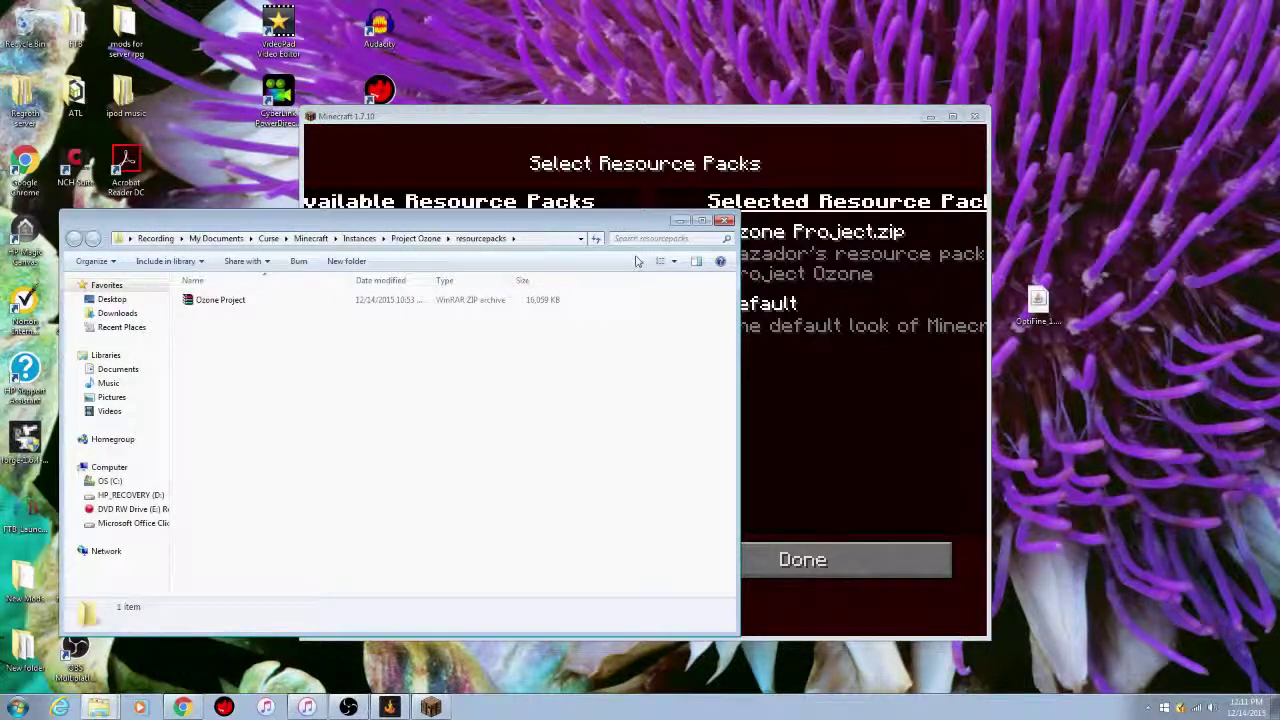
Step: Maximize Explorer, go up to the Project Ozone folder, and open its mods folder
{"action": "left_click", "coordinate": [700, 221]}
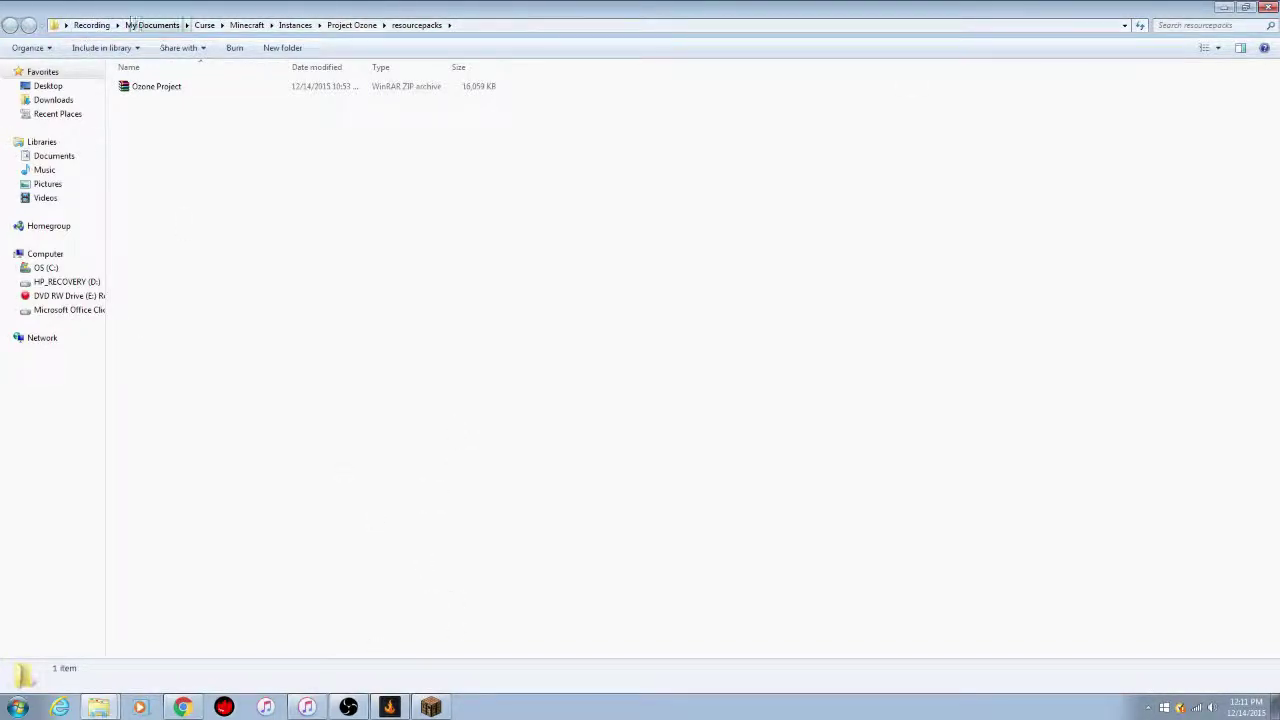
{"action": "left_click", "coordinate": [370, 29]}
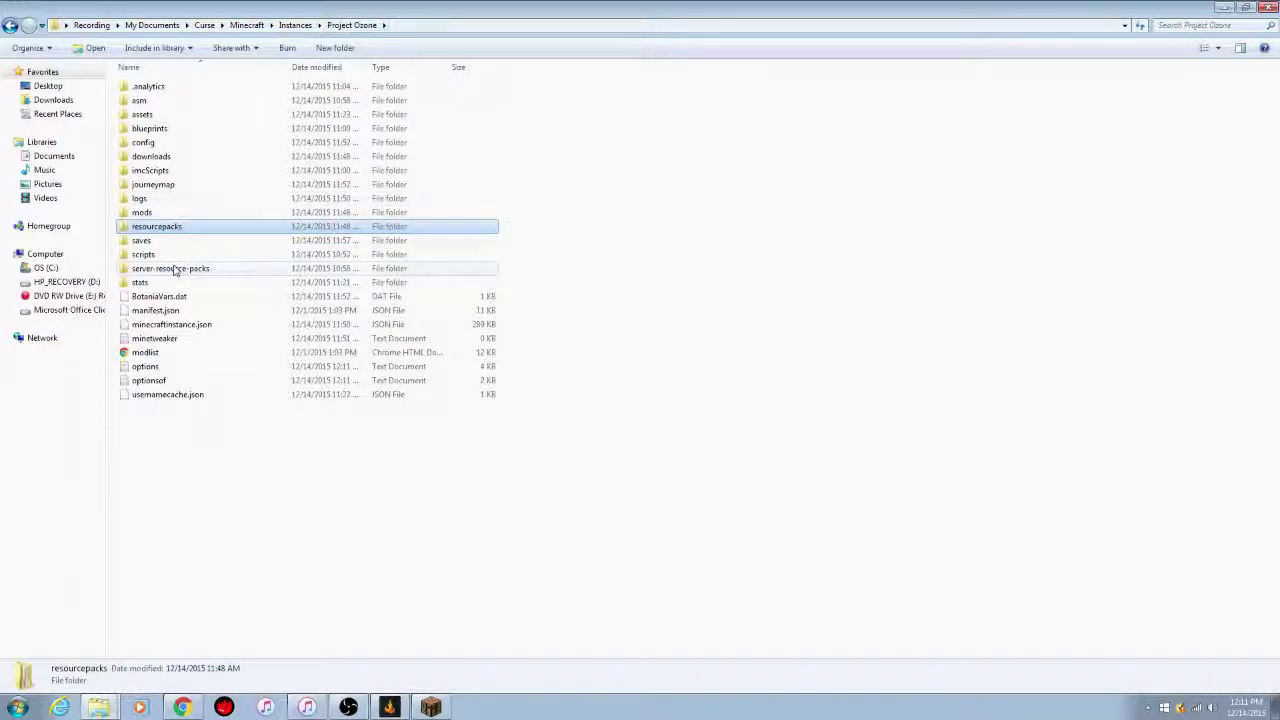
{"action": "double_click", "coordinate": [142, 213]}
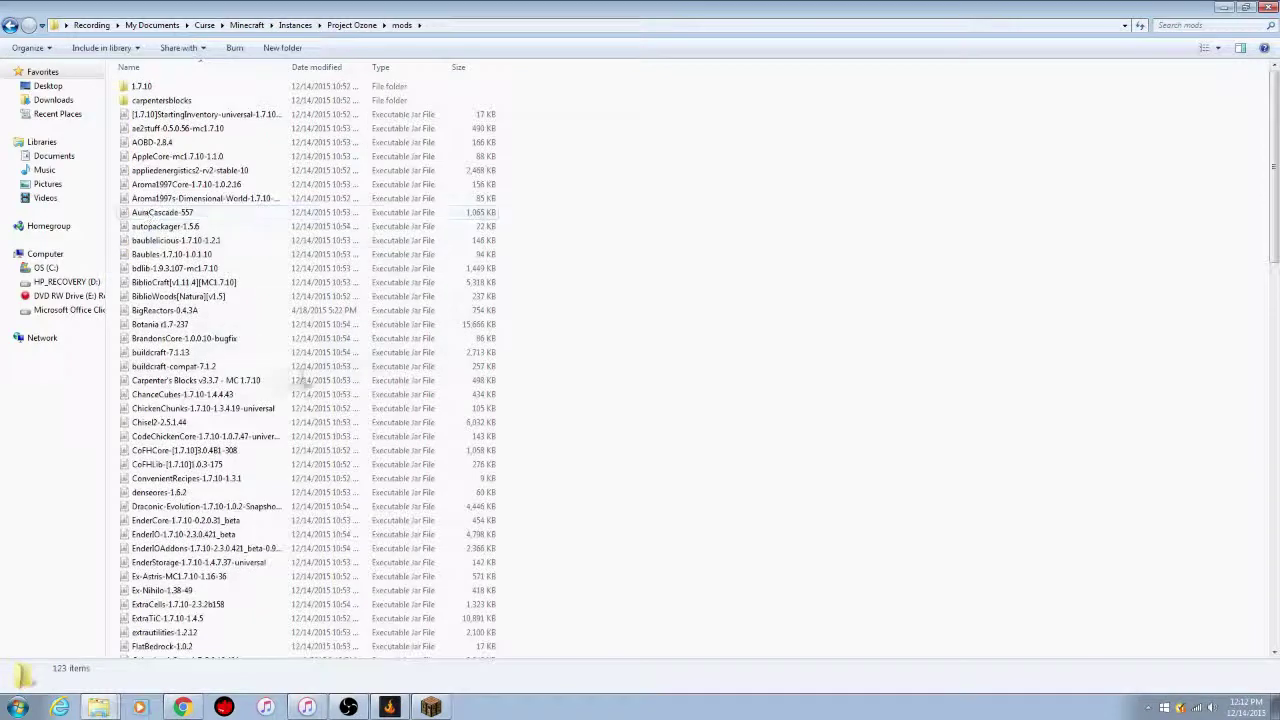